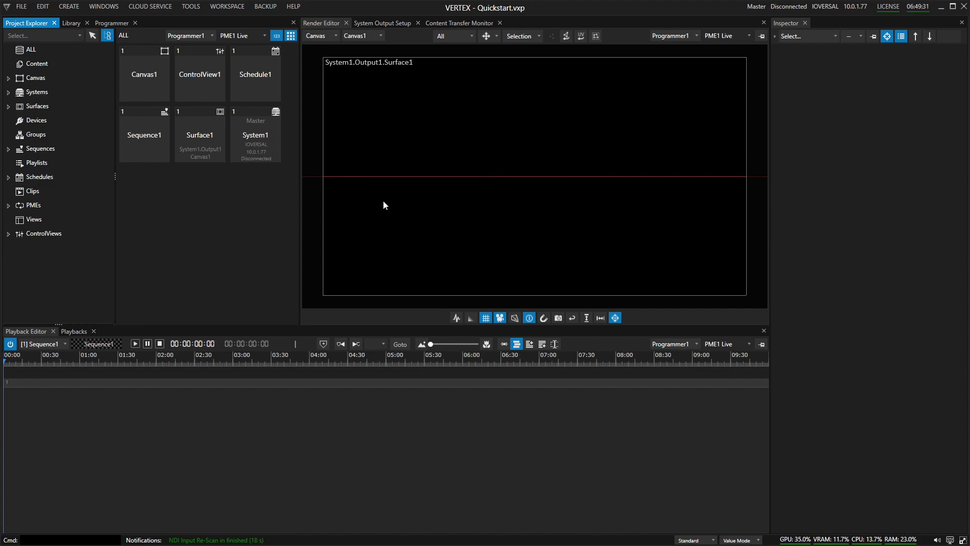
Import bull.png and bull3.3ds into the project's Content
left_click(45, 65)
right_click(47, 65)
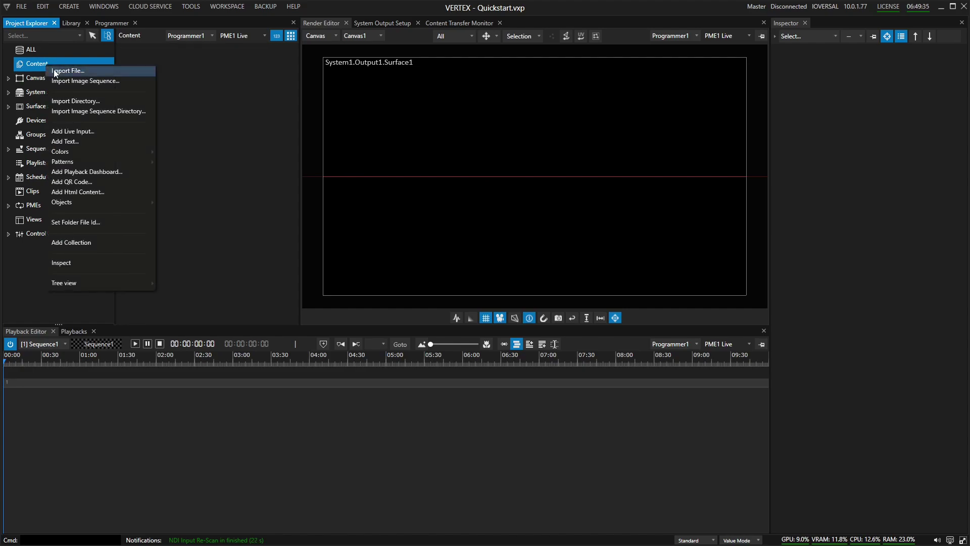
left_click(54, 73)
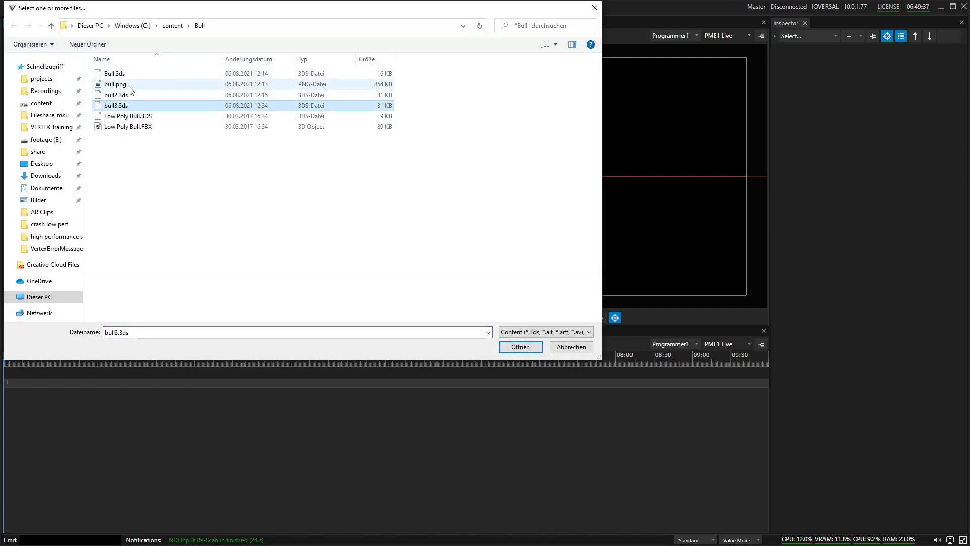
left_click(127, 85, "ctrl")
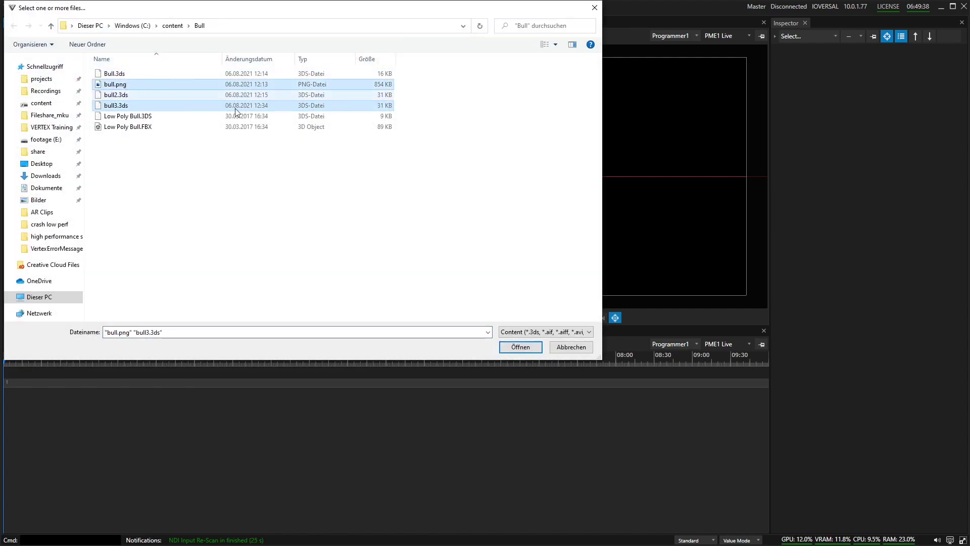
left_click(520, 348)
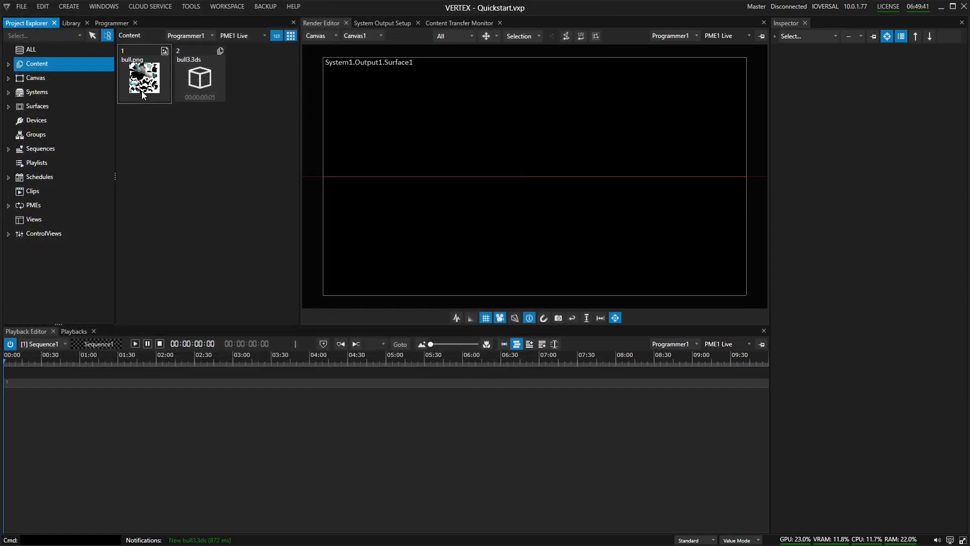
Place bull.png on track 1 and set the bull's Inspector scale to 4
left_click_drag(142, 92, 282, 389)
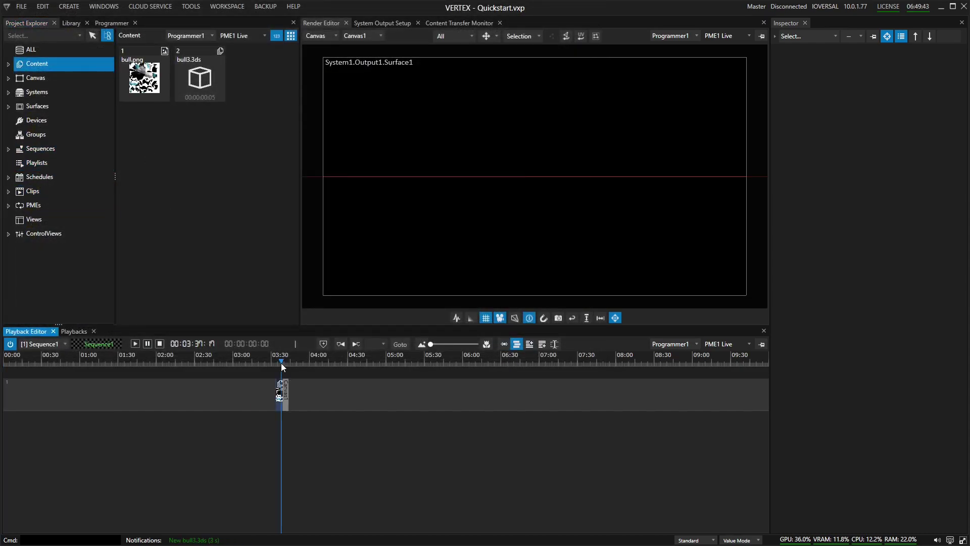
left_click(284, 397)
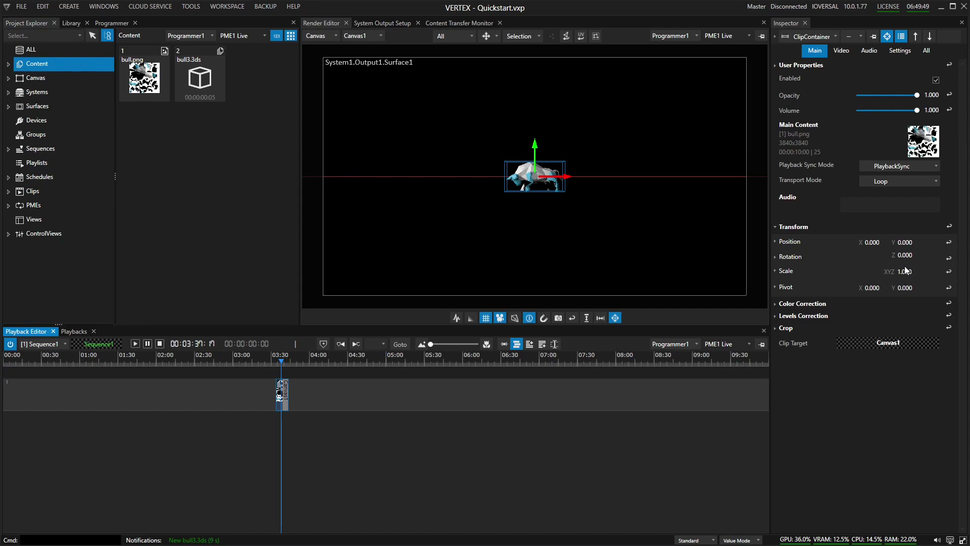
double_click(904, 271)
type("3")
key("Return")
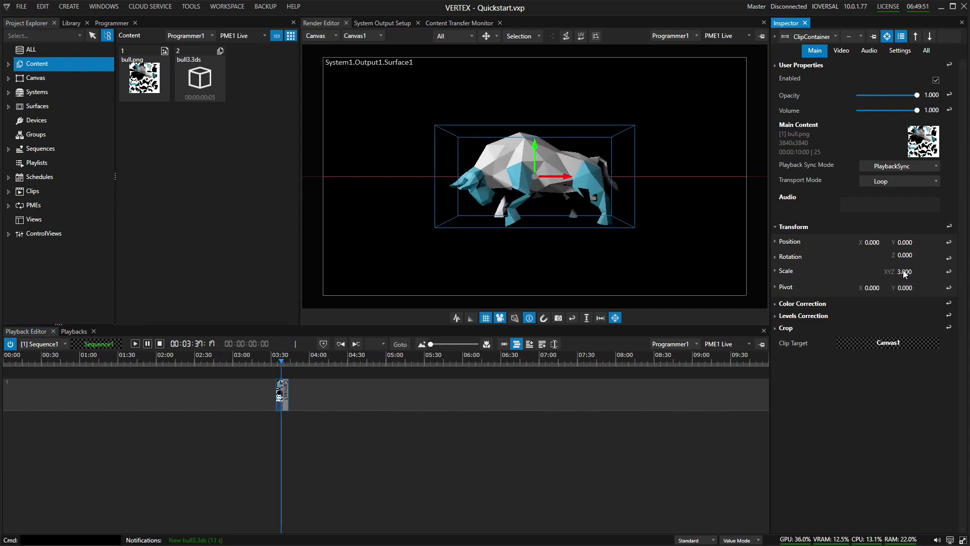
double_click(904, 271)
type("4")
key("Return")
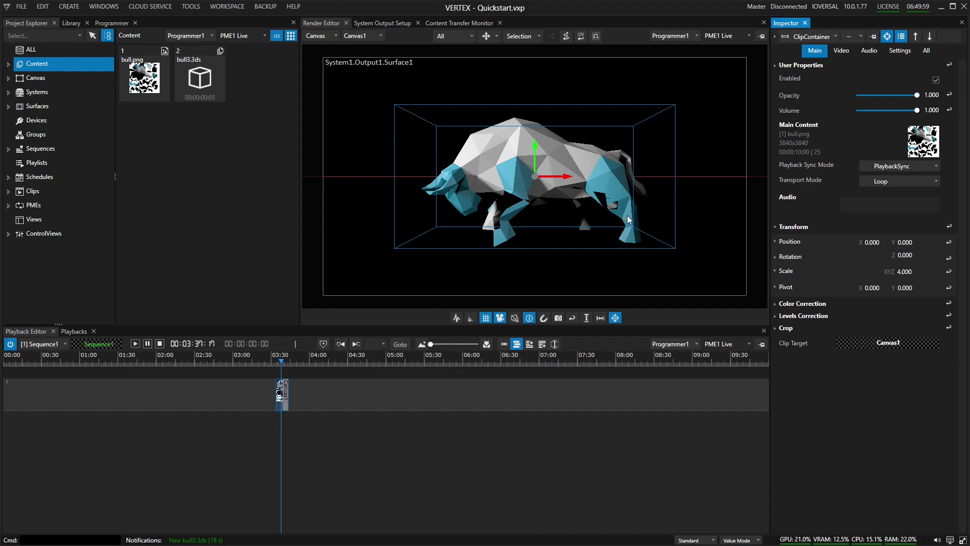
left_click(581, 270)
Switch the canvas to 3D mode, show Surface1's projector frustum, and orbit around the bull
right_click(666, 202)
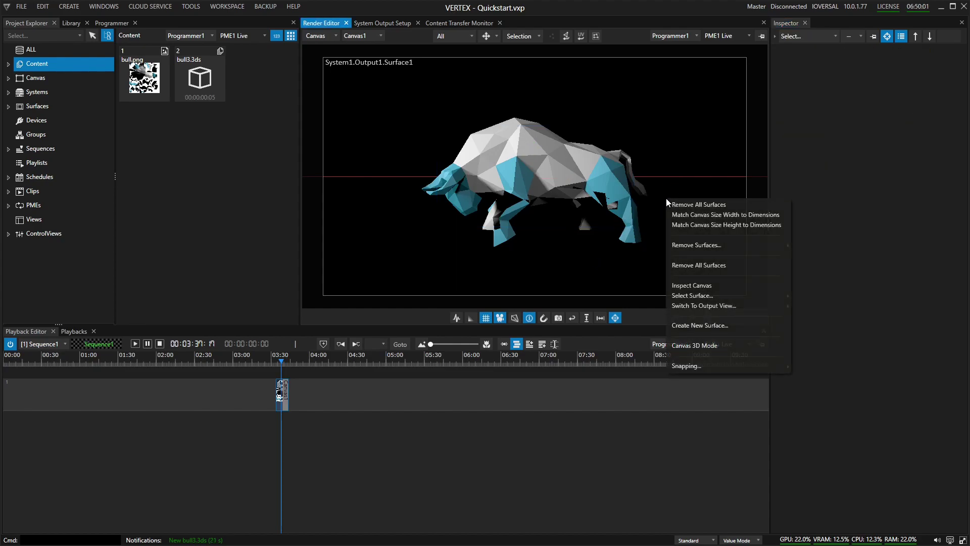
left_click(722, 348)
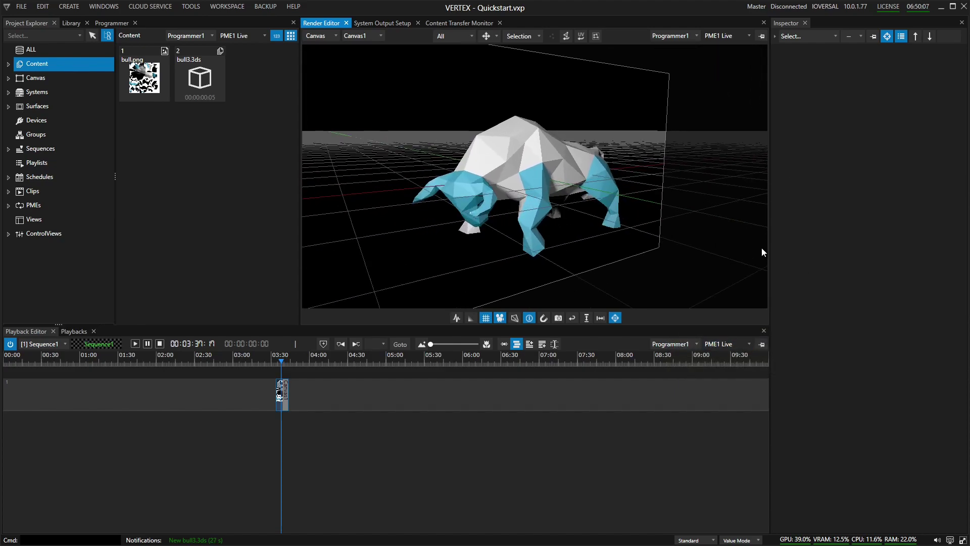
left_click(564, 209)
left_click(681, 218)
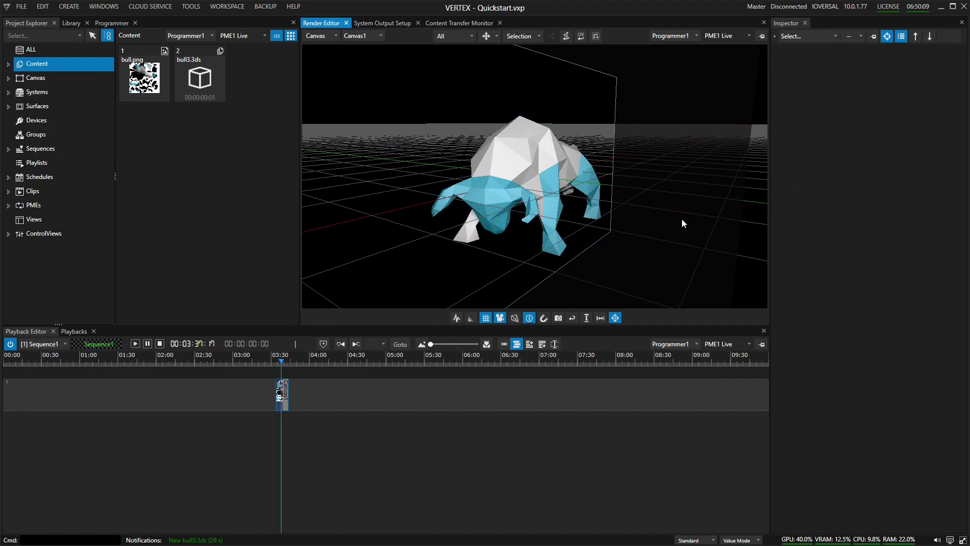
left_click(514, 318)
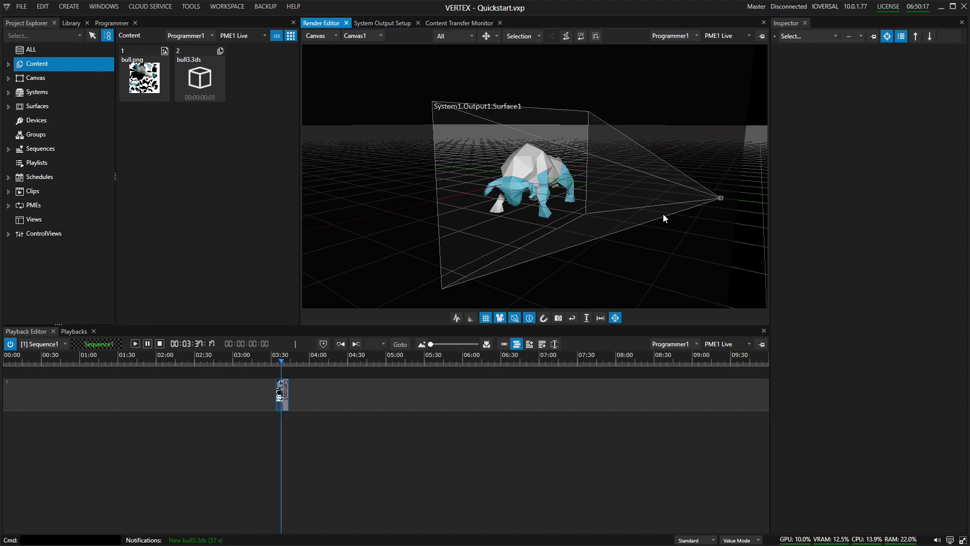
middle_click_drag(663, 214, 513, 230)
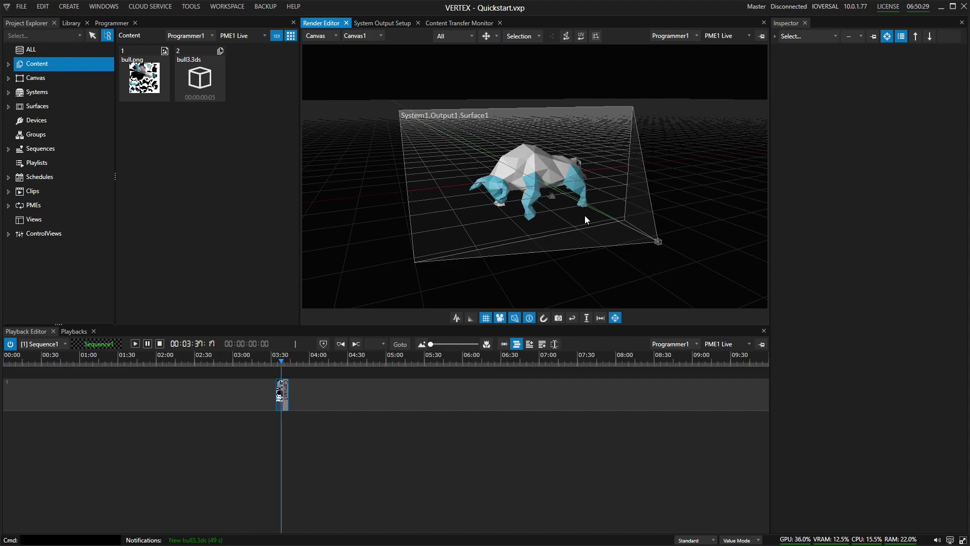
Open Surface1's Viewpoint settings, test Origin Y, then reset field of view to 45 and origin Y to 0
left_click(661, 244)
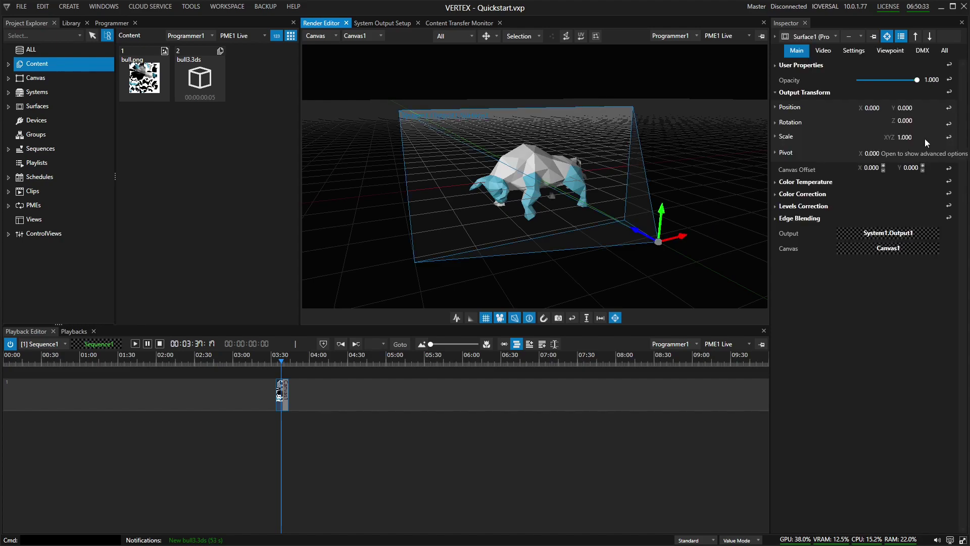
left_click(891, 52)
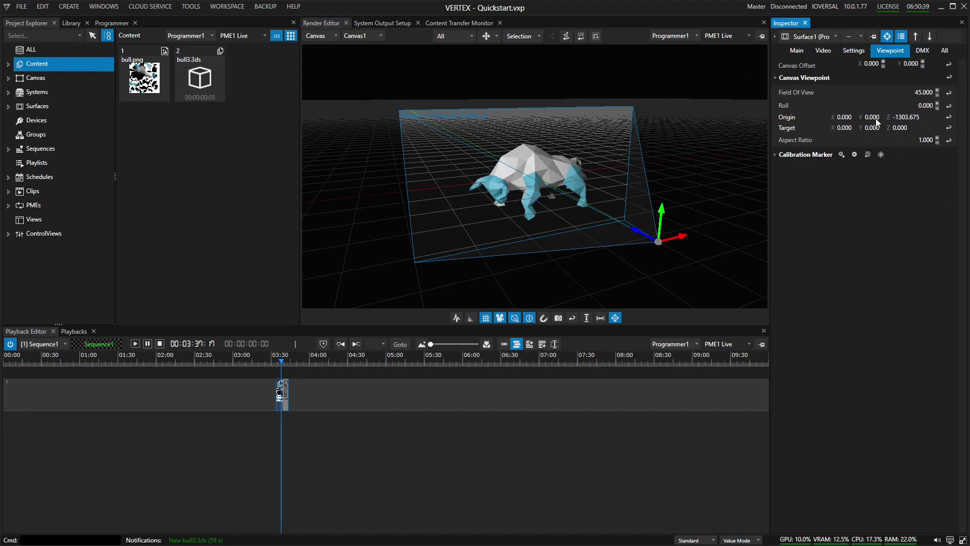
left_click_drag(874, 118, 925, 105)
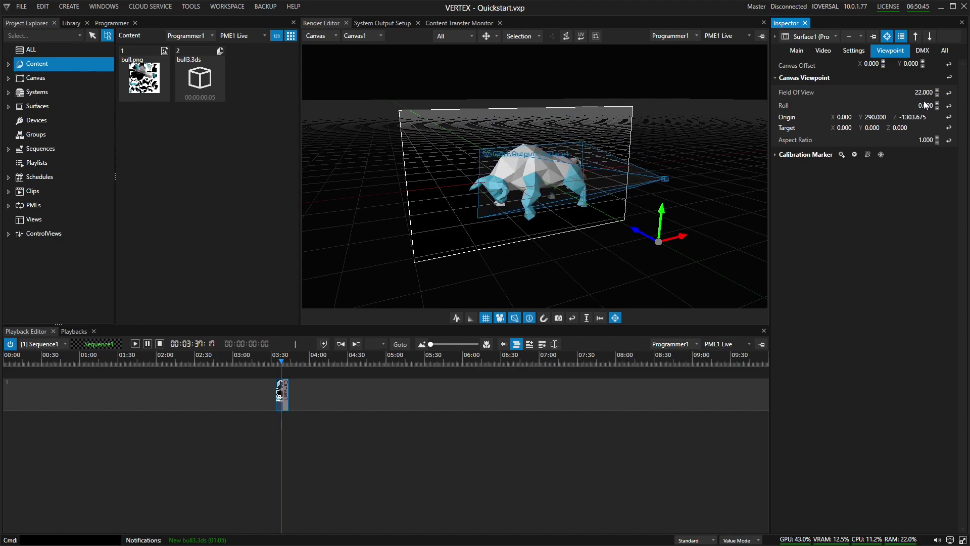
left_click(949, 93)
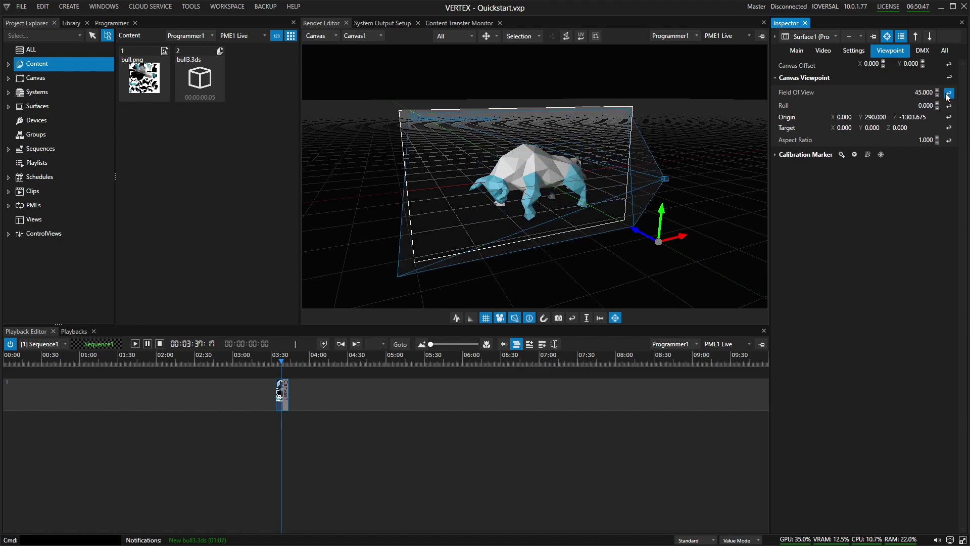
left_click(949, 117)
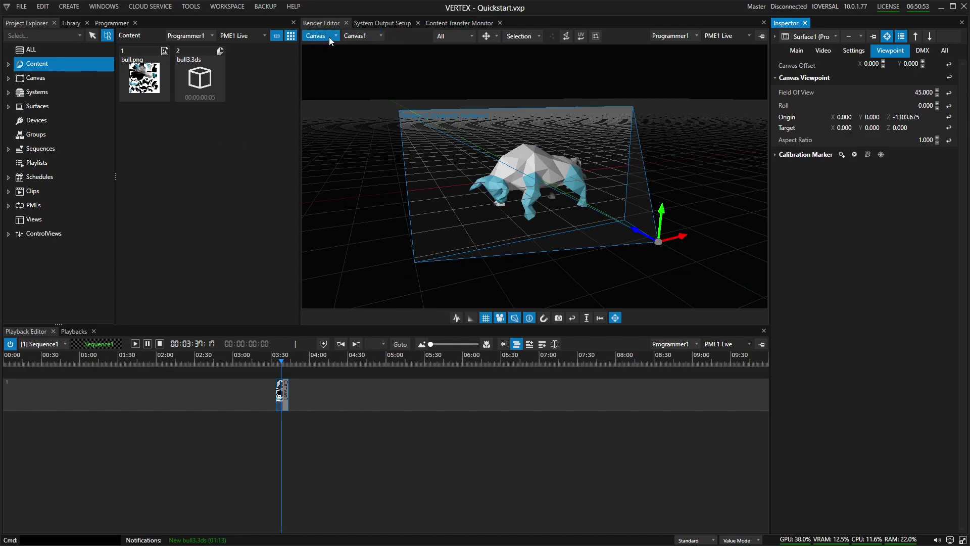
Filter the Render Editor to Viewpoint objects and select the surface viewpoint
left_click(462, 36)
left_click(453, 73)
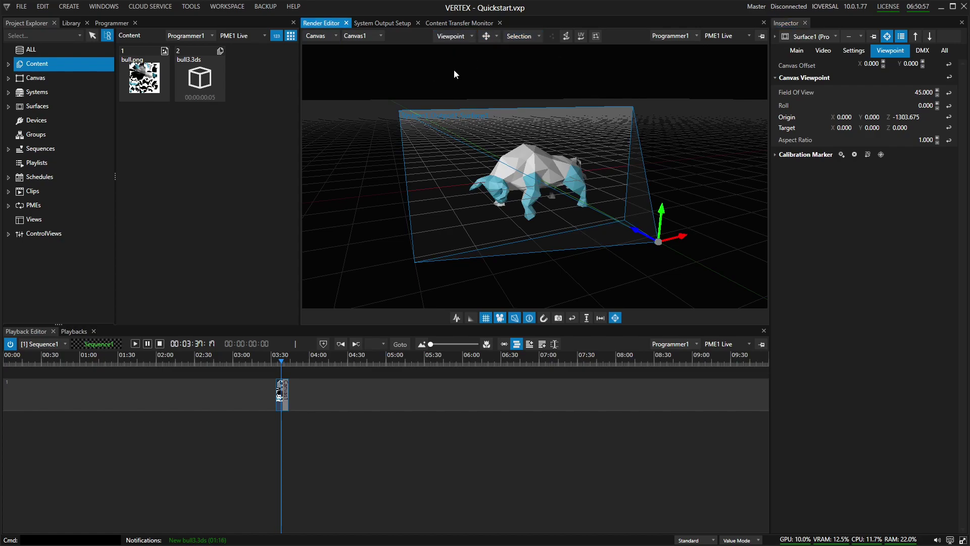
left_click_drag(542, 158, 546, 156)
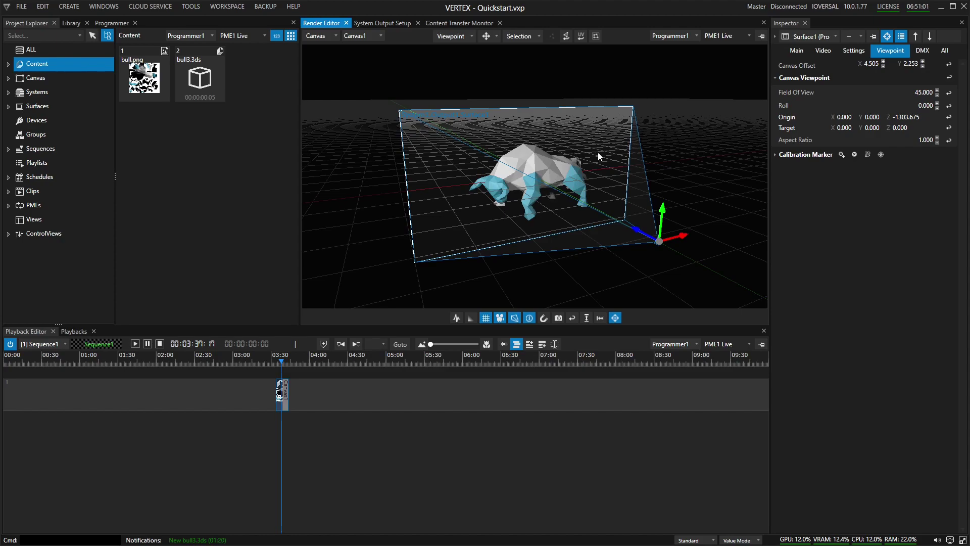
Set the Selection mode to Markers and orbit the view to see the whole bull
left_click(523, 36)
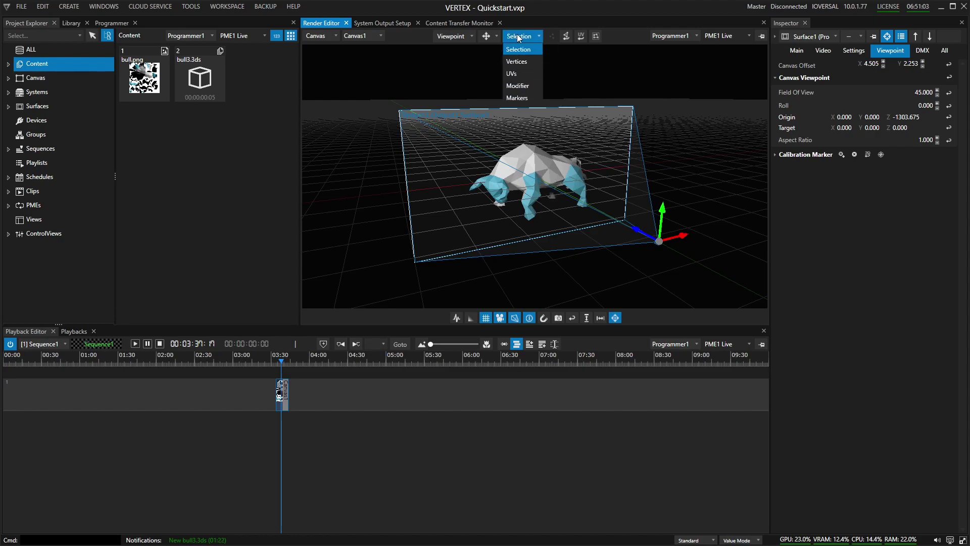
left_click(523, 98)
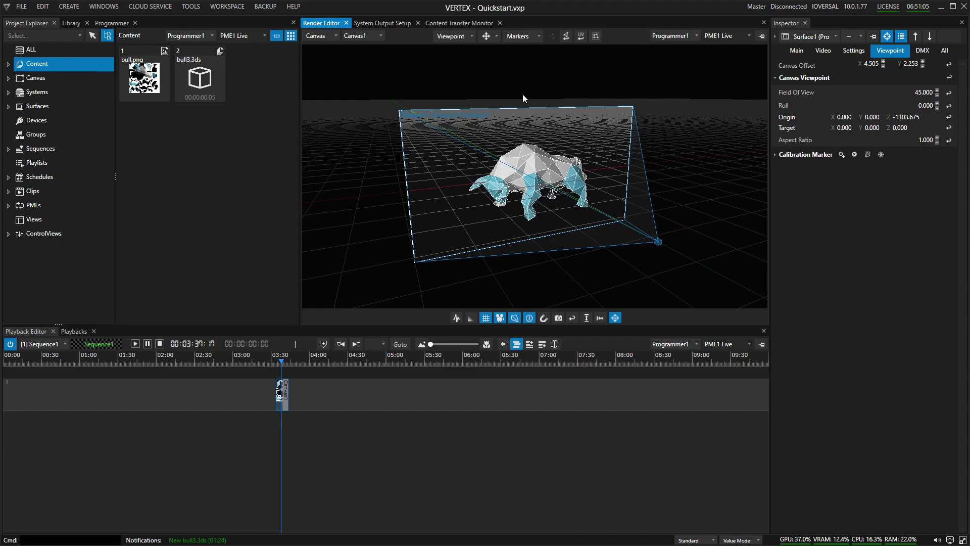
right_click(535, 155)
key("Escape")
scroll(520, 182, "up", 8)
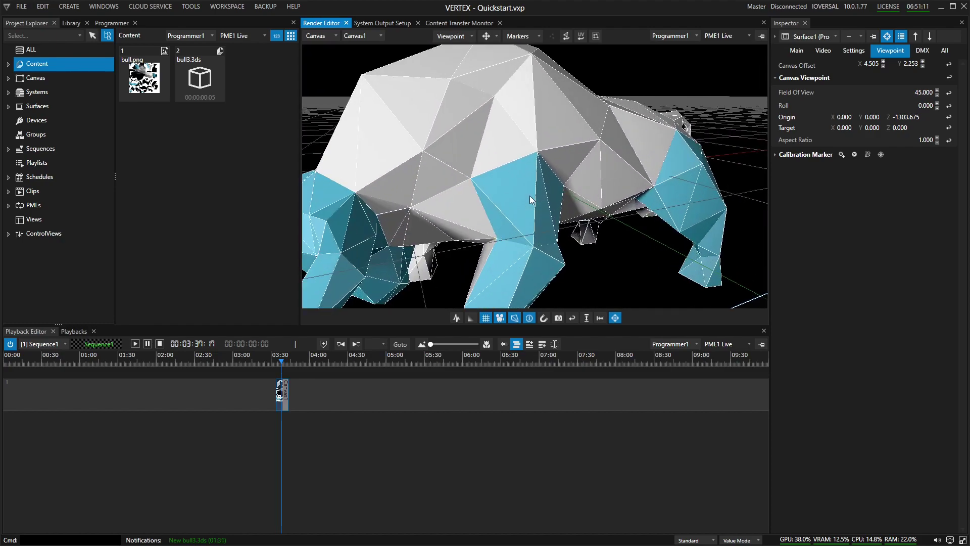
scroll(529, 196, "down", 8)
middle_click_drag(527, 208, 595, 173)
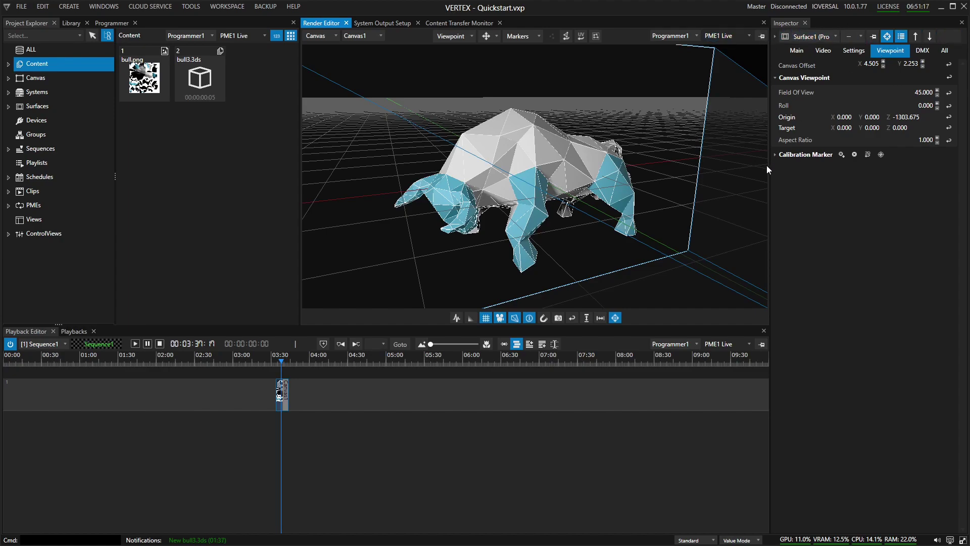
left_click(775, 154)
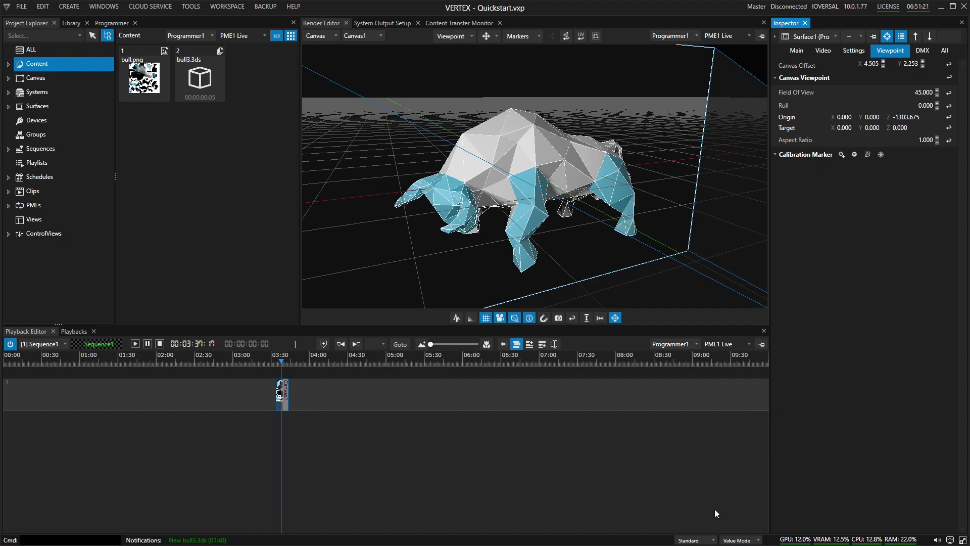
Set the interface to Advanced mode, expand Calibration Settings, and add a calibration marker
left_click(699, 540)
left_click(690, 528)
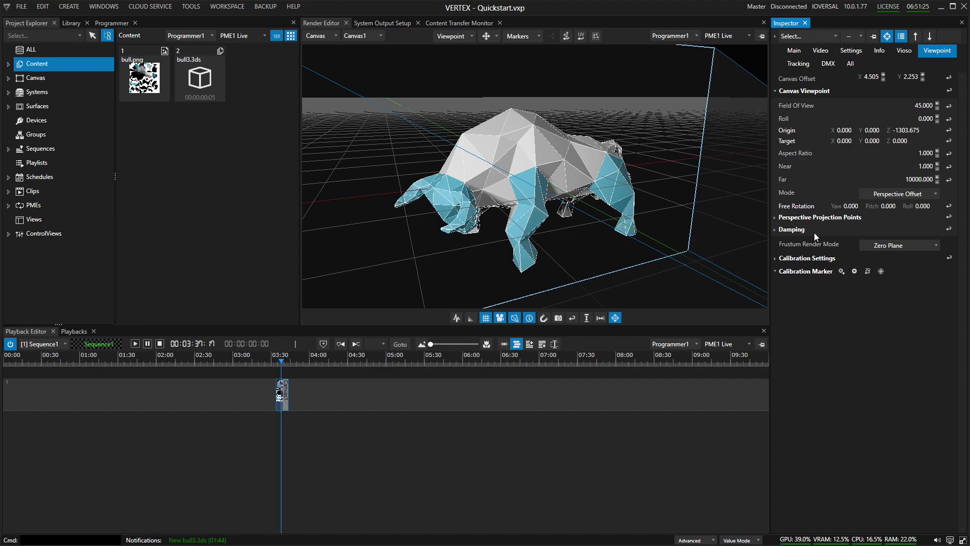
left_click(775, 90)
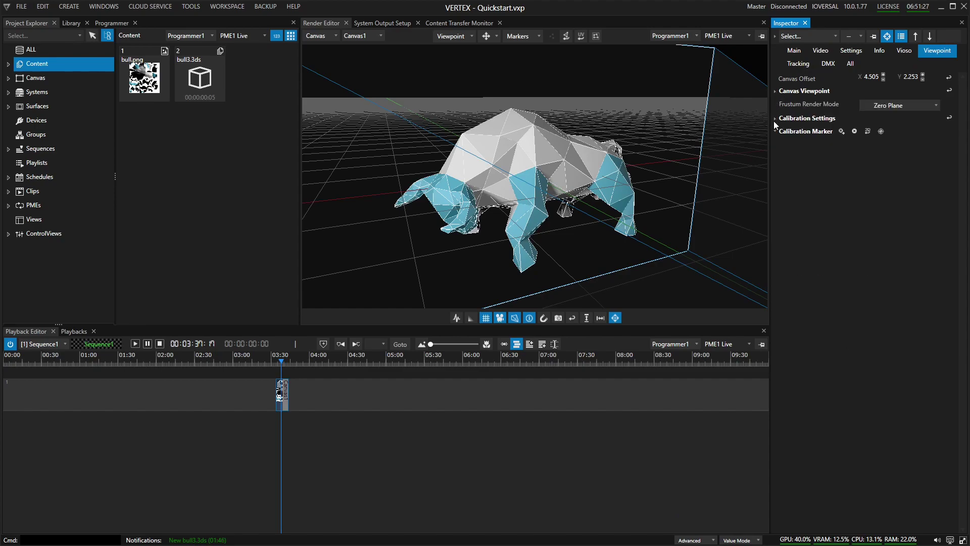
left_click(776, 119)
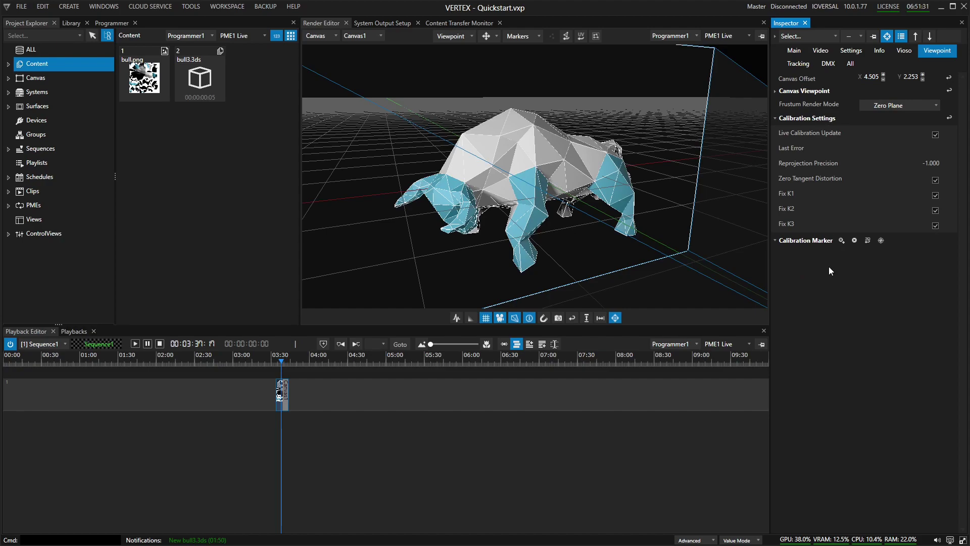
left_click(841, 241)
Snap the first calibration marker to the bull's front leg tip and orbit to verify it
left_click(842, 241)
left_click_drag(514, 187, 556, 193)
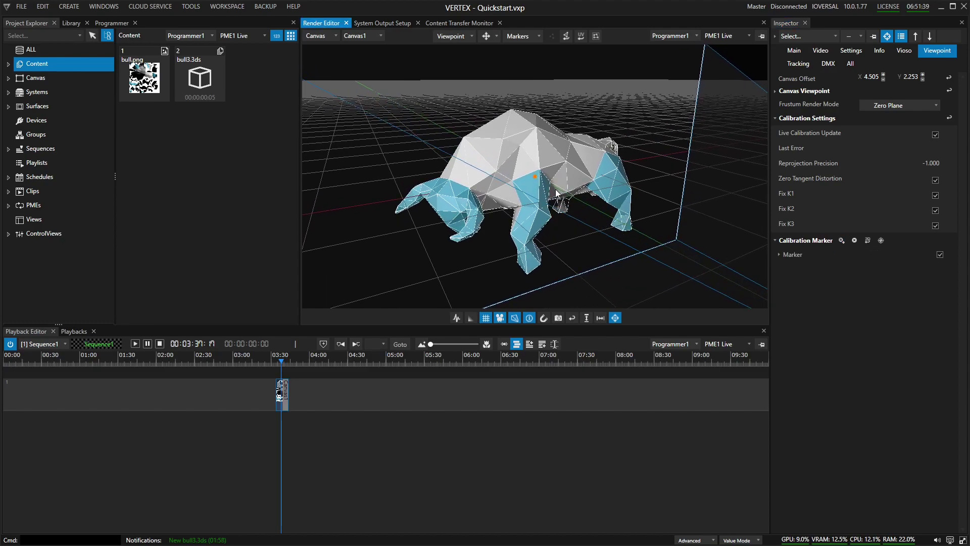
left_click(491, 144)
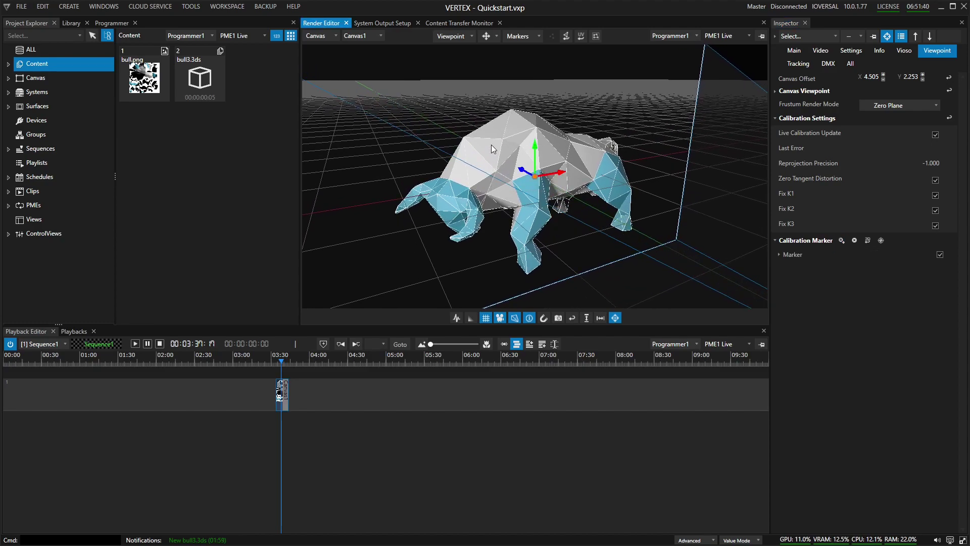
left_click(527, 276)
left_click(566, 165)
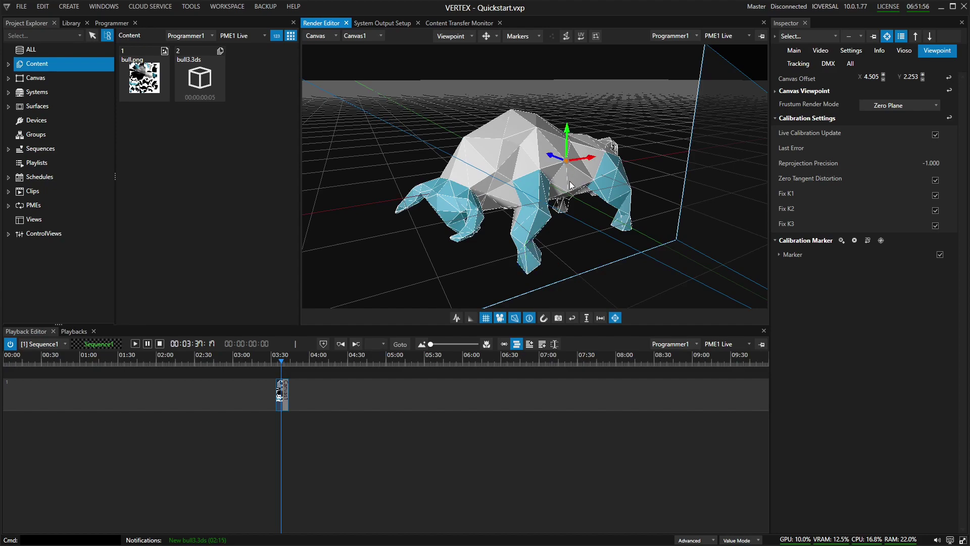
left_click(496, 171)
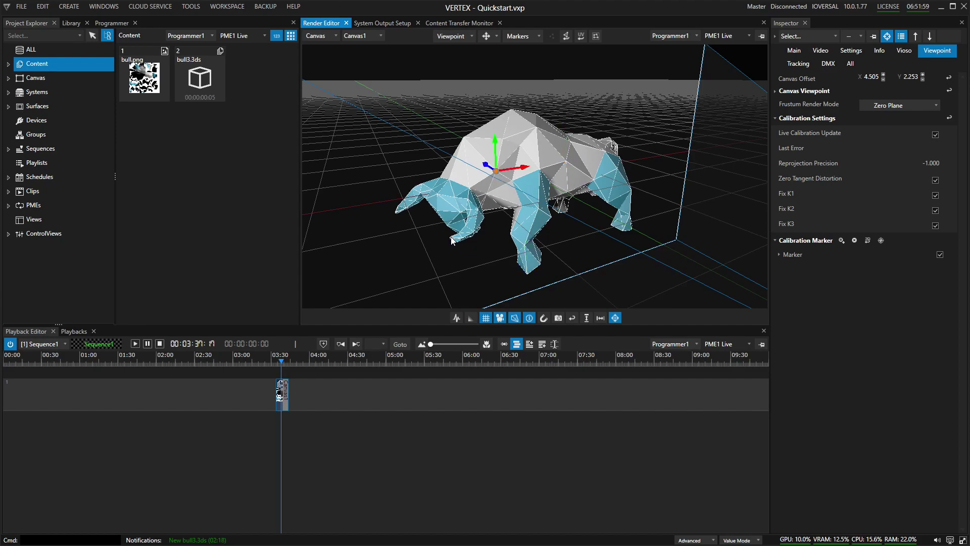
left_click(526, 272)
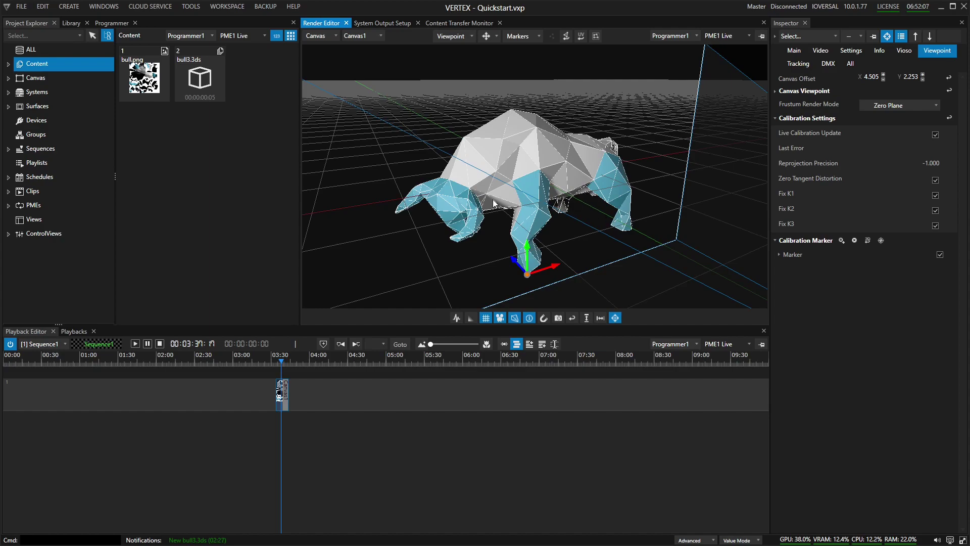
middle_click_drag(470, 198, 508, 202)
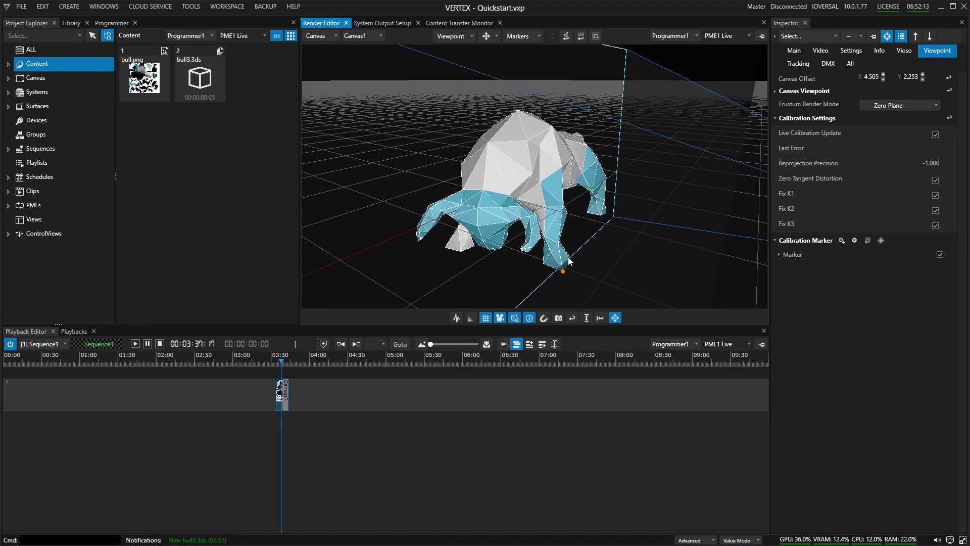
mouse_move(568, 258)
middle_mouse_down()
mouse_move(506, 227)
mouse_move(387, 216)
mouse_move(555, 196)
mouse_move(450, 191)
mouse_move(567, 187)
middle_mouse_up()
Add markers 2–4 at the rear of the body, the hind leg tip and the bull's back
left_click(841, 239)
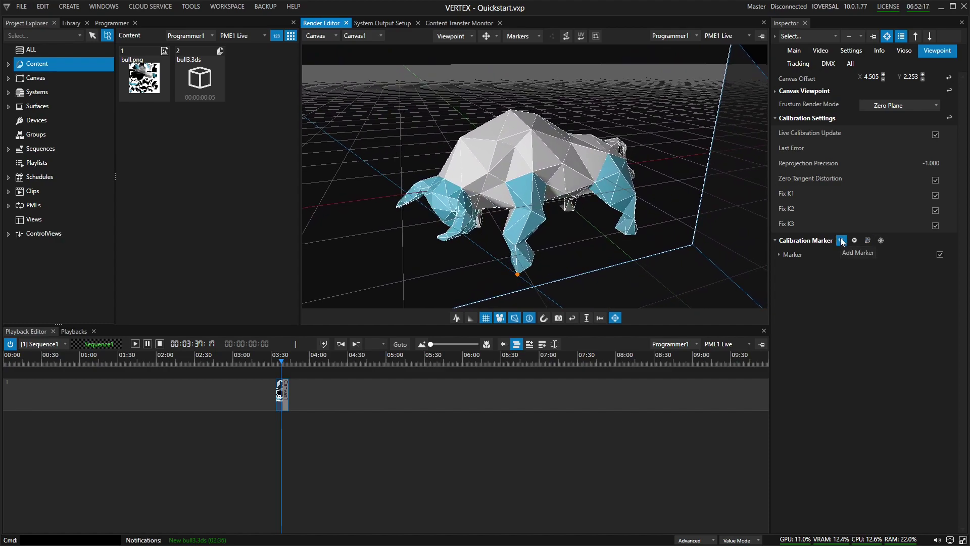
left_click_drag(497, 156, 550, 199)
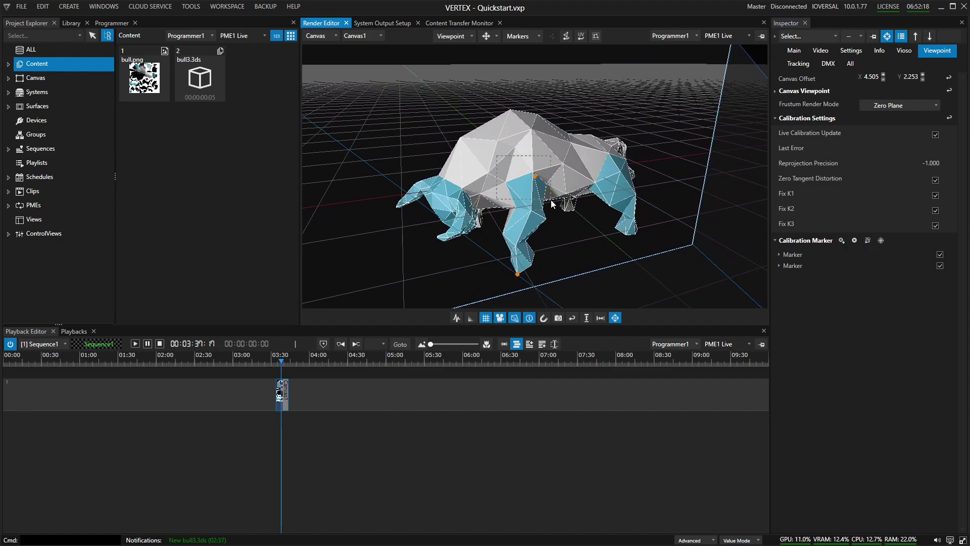
left_click(594, 182)
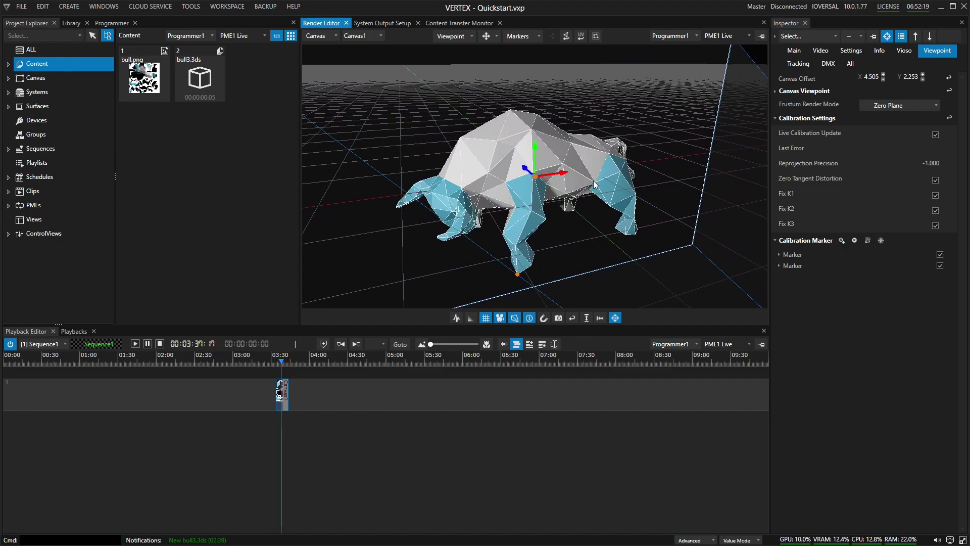
left_click(843, 241)
left_click_drag(541, 157, 545, 191)
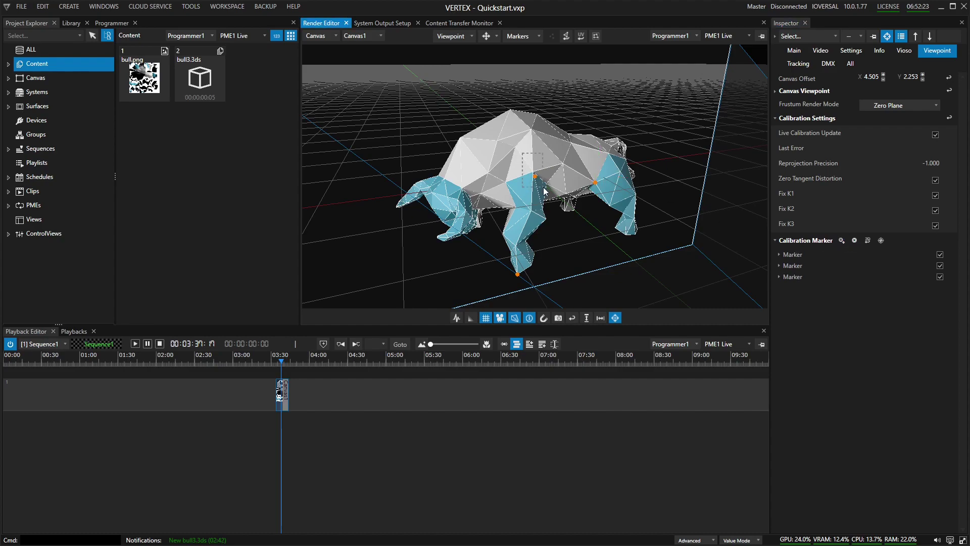
left_click(626, 234)
left_click(841, 240)
left_click(562, 166)
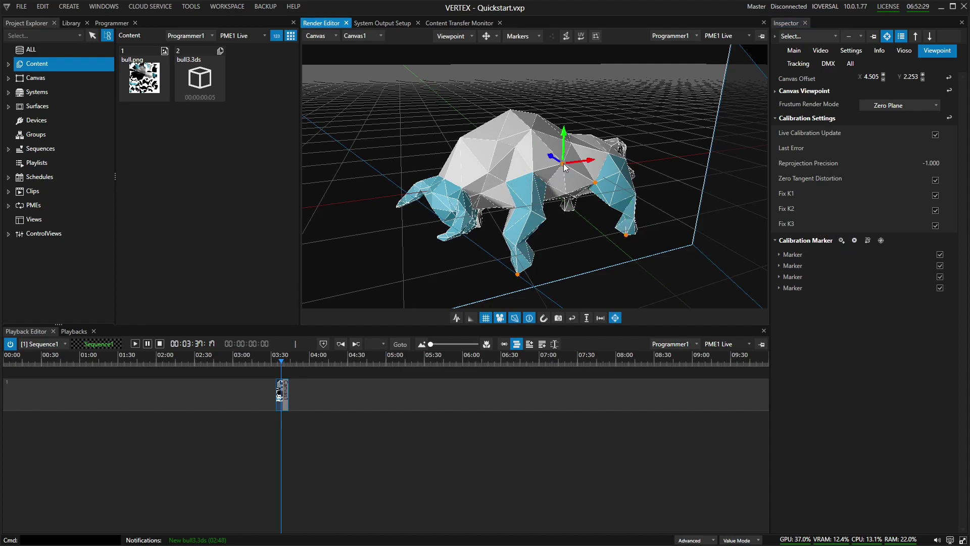
Add markers 5–7 on the raised front hoof, the upper body and the front leg
left_click(840, 242)
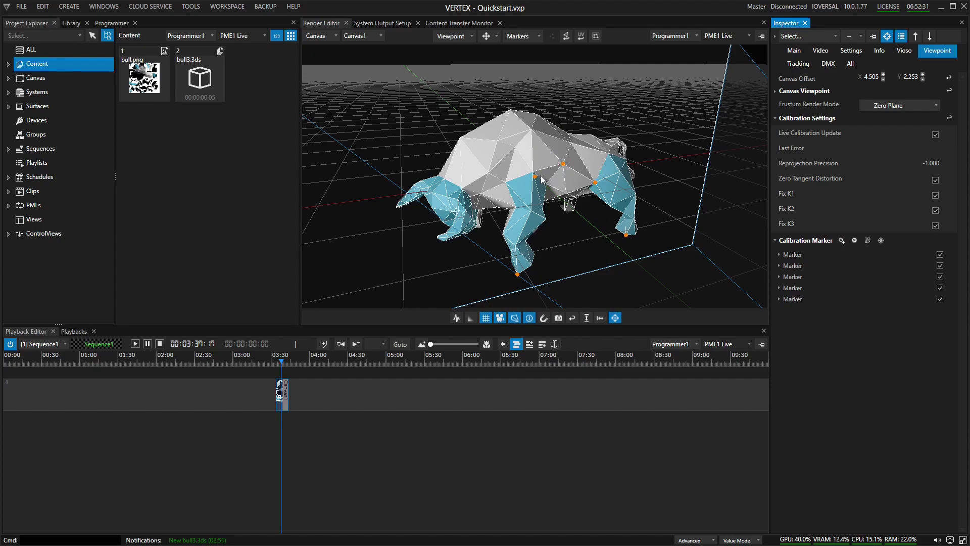
left_click(437, 236)
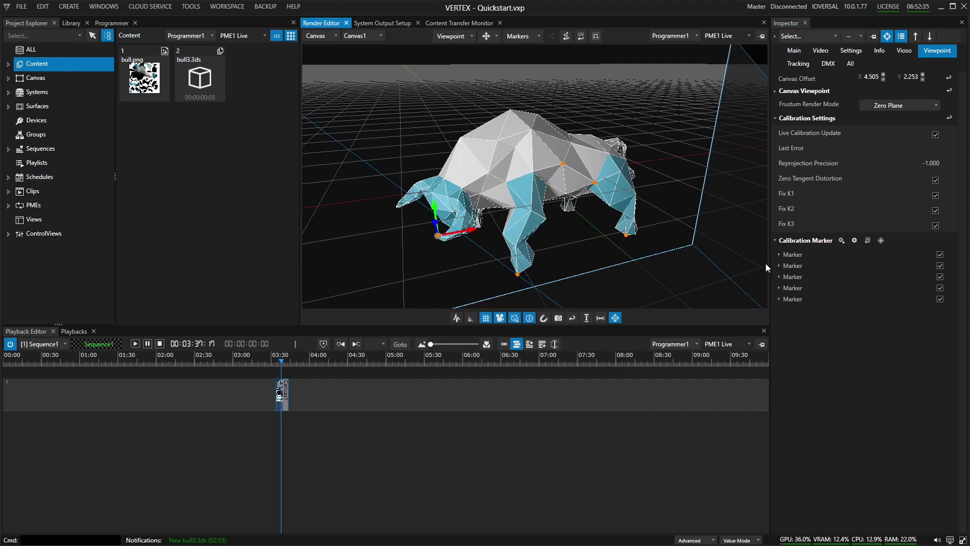
left_click(881, 240)
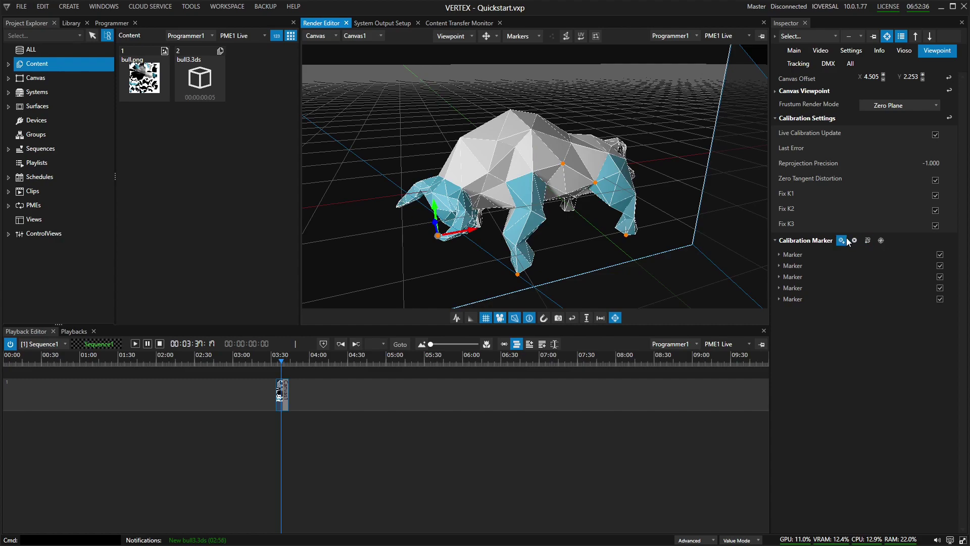
left_click(513, 189)
left_click(535, 176)
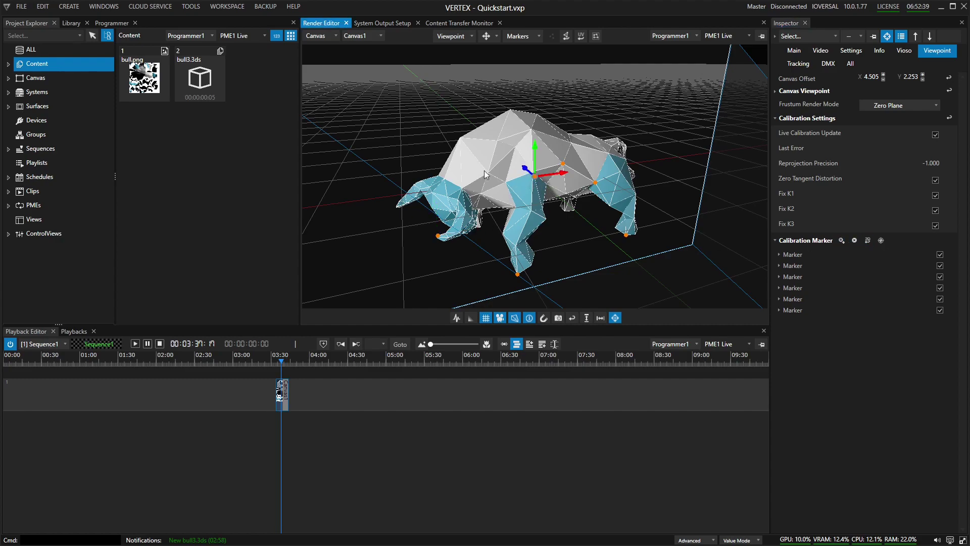
left_click(486, 173)
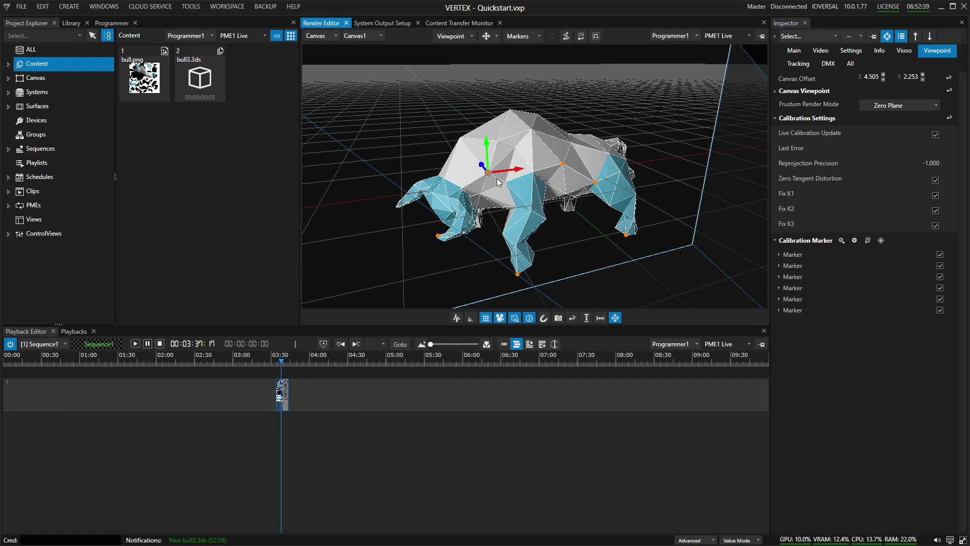
left_click(841, 240)
left_click(543, 188)
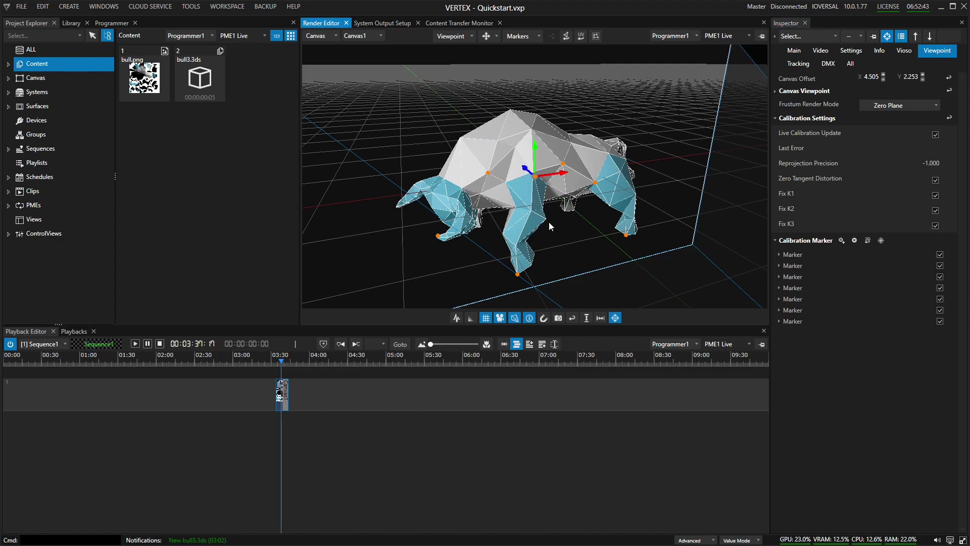
left_click(530, 210)
Orbit the 3D view to a side-on view of the bull with all seven markers visible
mouse_move(495, 202)
middle_mouse_down()
mouse_move(748, 202)
mouse_move(525, 187)
mouse_move(561, 192)
mouse_move(505, 202)
mouse_move(358, 193)
mouse_move(645, 169)
mouse_move(600, 187)
mouse_move(641, 188)
mouse_move(505, 191)
mouse_move(639, 193)
mouse_move(386, 211)
mouse_move(499, 226)
mouse_move(444, 171)
mouse_move(748, 127)
mouse_move(938, 160)
middle_mouse_up()
middle_click_drag(657, 182, 601, 152)
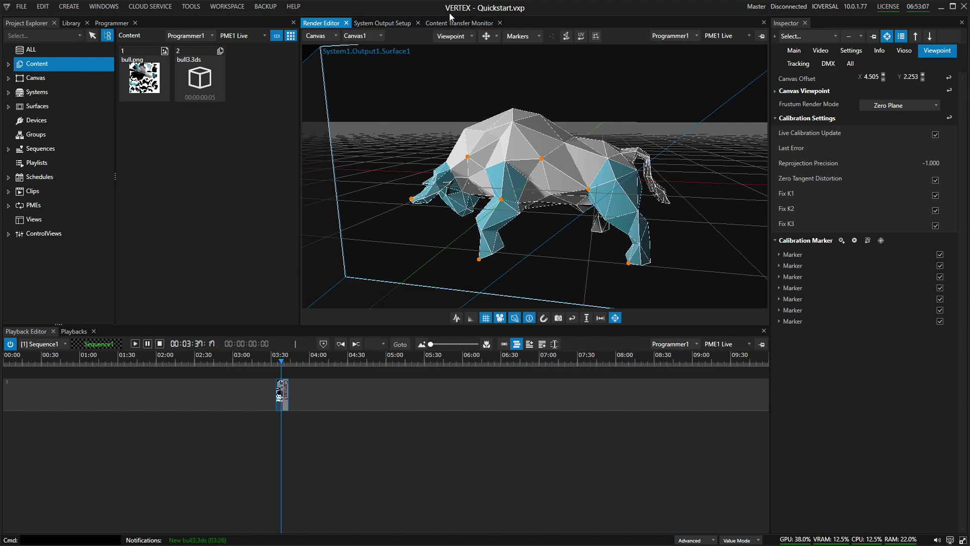
Set the Canvas view to System, choose Output1, and select Surface1 to overlay its markers
left_click(316, 35)
left_click(318, 69)
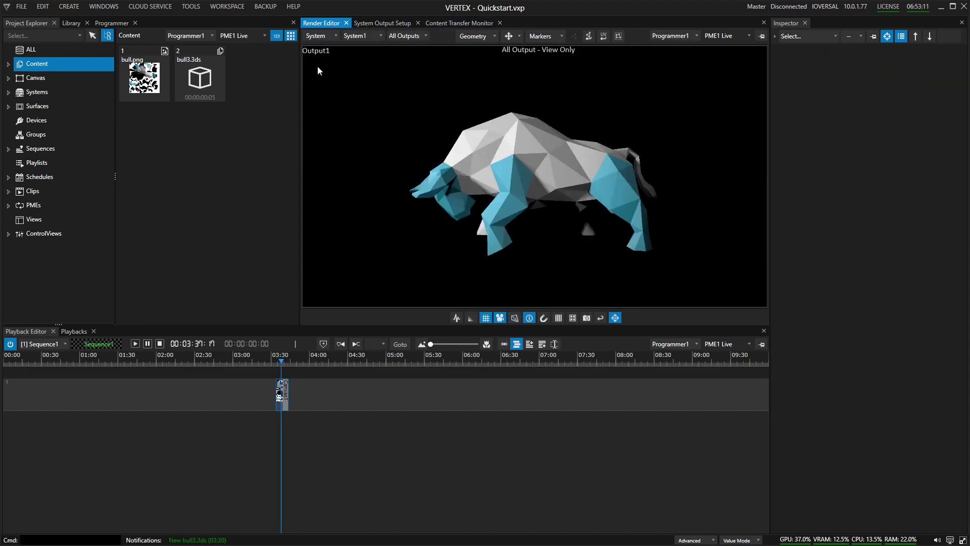
left_click(402, 37)
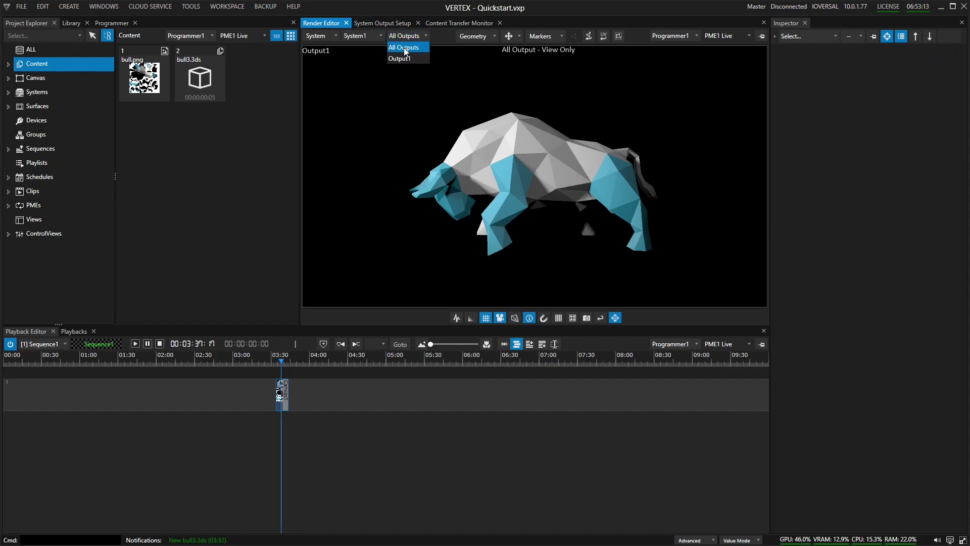
left_click(398, 60)
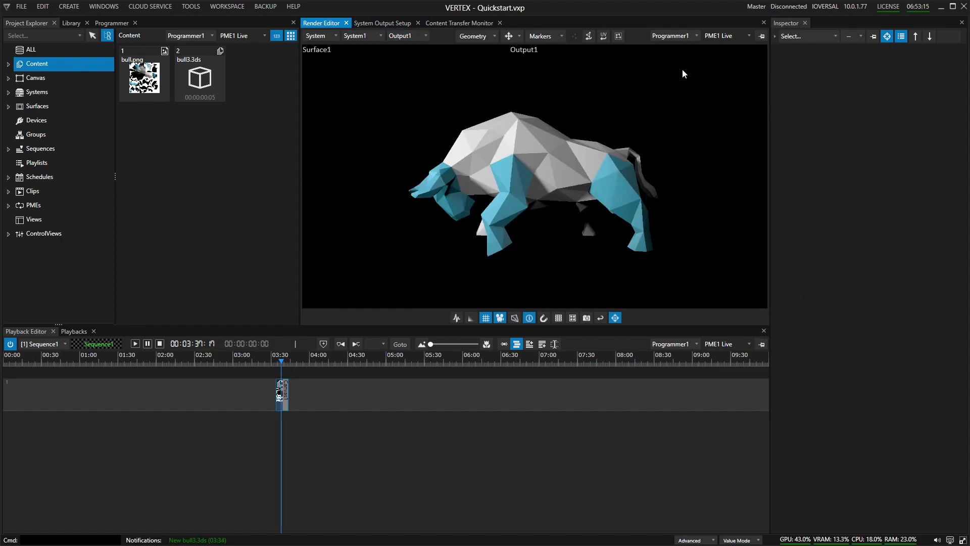
left_click(537, 139)
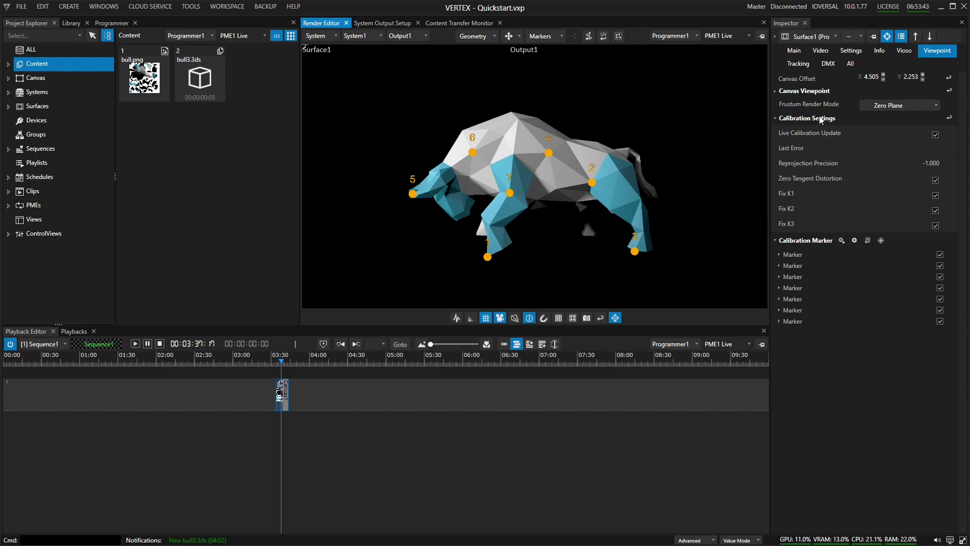
Turn off Live Calibration Update and align markers 4, 7 and 5 (snout tip) with their vertices
left_click(935, 135)
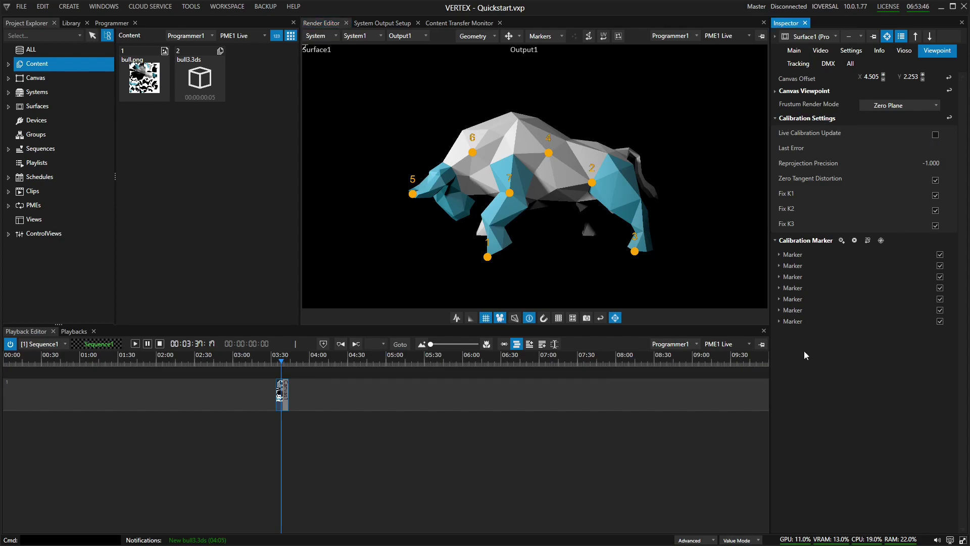
left_click(549, 153)
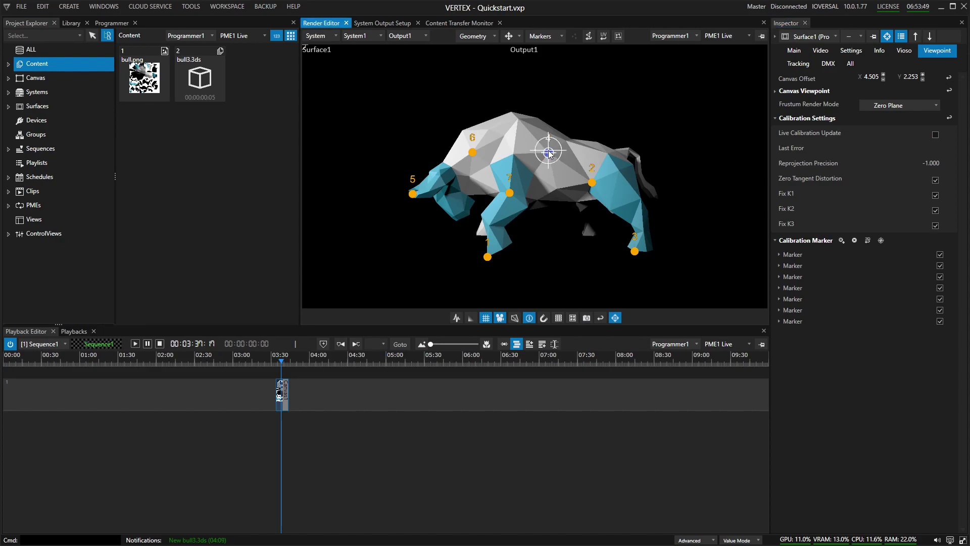
mouse_move(550, 154)
left_mouse_down()
mouse_move(535, 141)
mouse_move(512, 151)
mouse_move(538, 172)
mouse_move(549, 153)
left_mouse_up()
mouse_move(508, 195)
left_mouse_down()
mouse_move(518, 191)
mouse_move(508, 196)
mouse_move(511, 184)
mouse_move(510, 194)
left_mouse_up()
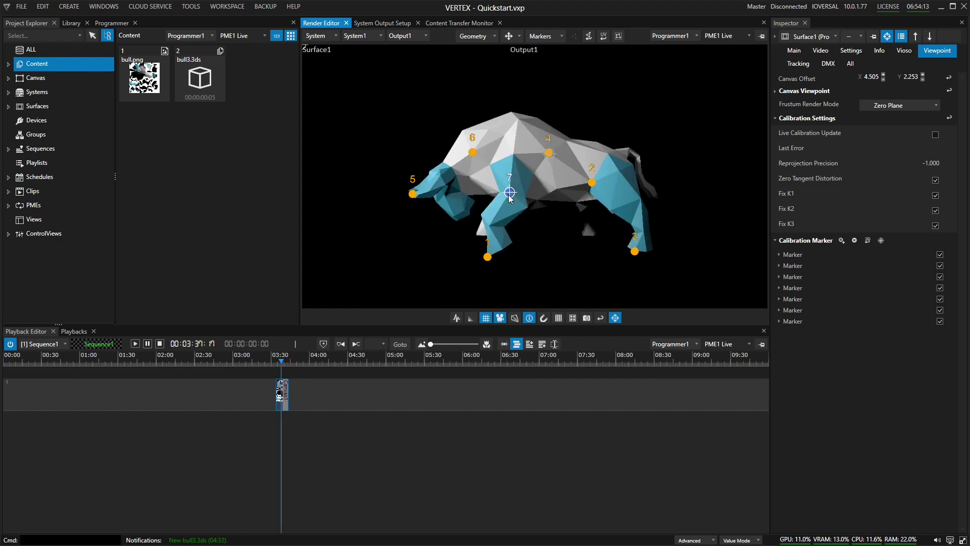
left_click(412, 194)
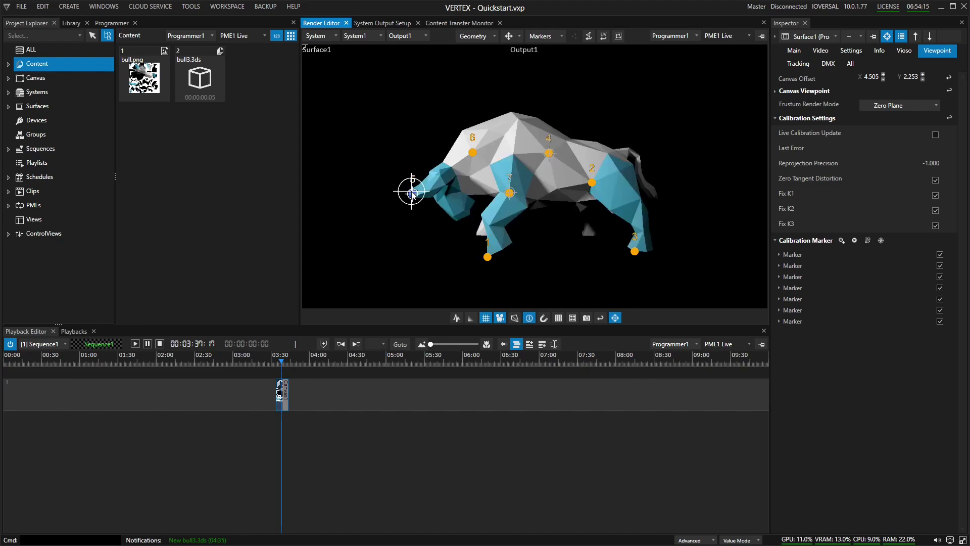
mouse_move(412, 194)
left_mouse_down()
mouse_move(453, 191)
mouse_move(434, 184)
left_mouse_up()
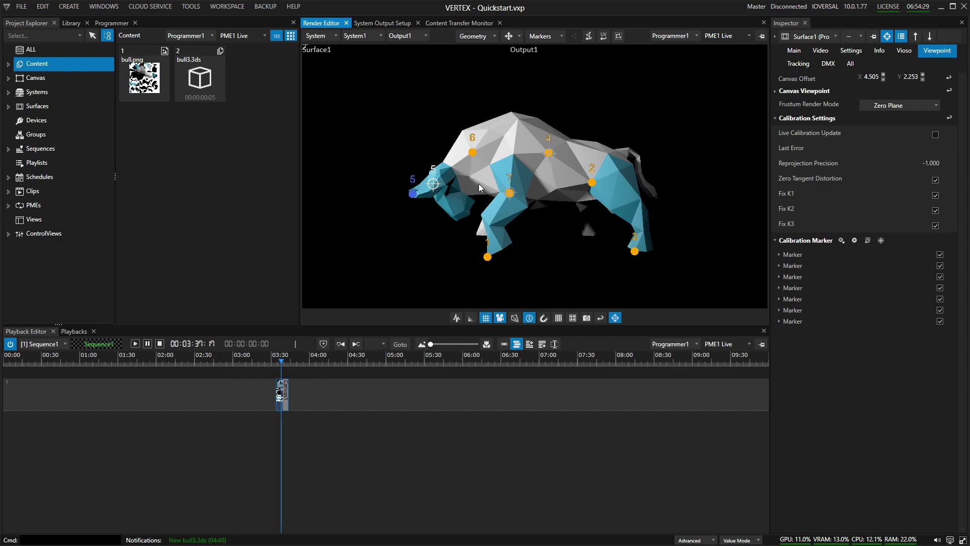
Confirm the positions of markers 1, 3, 2, 4 and 6 on the projected bull
left_click(488, 257)
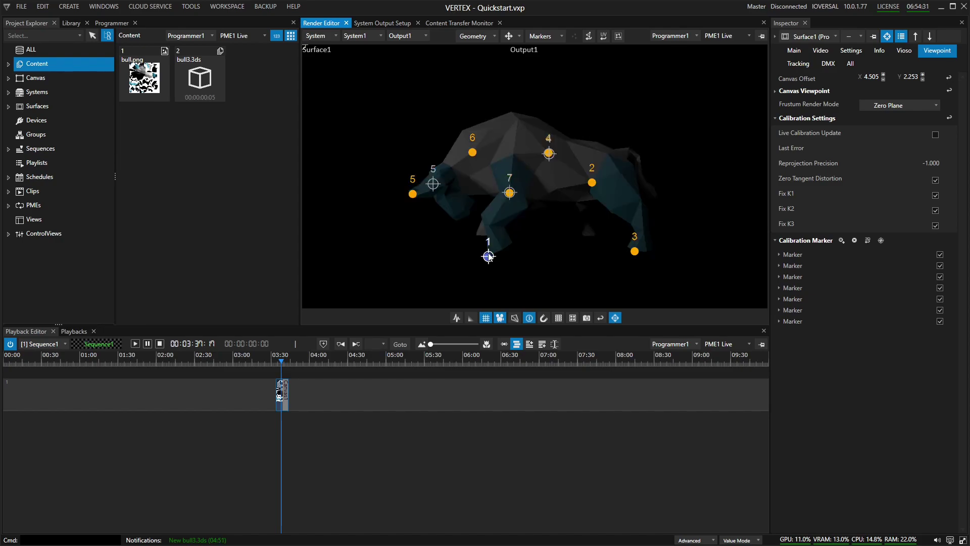
left_click(635, 250)
left_click(593, 184)
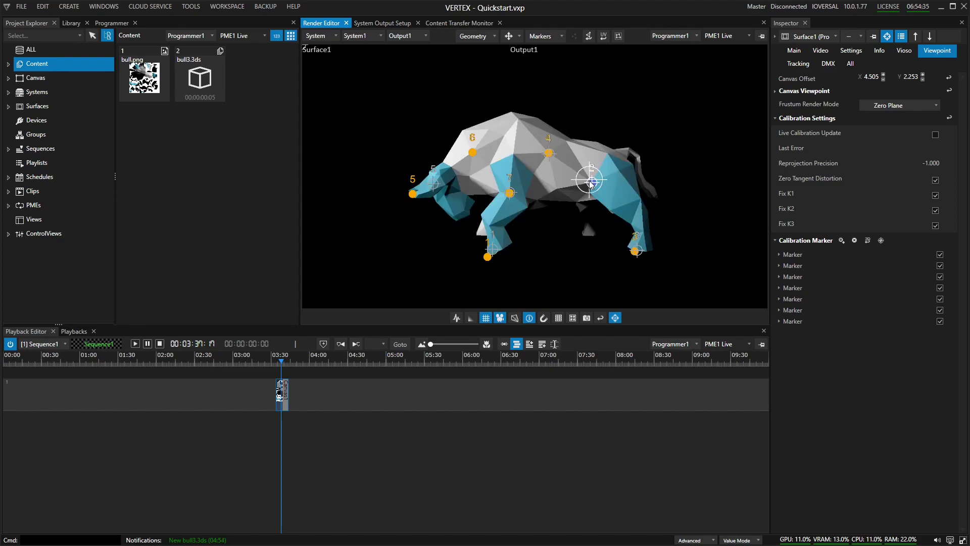
left_click(549, 153)
left_click(472, 153)
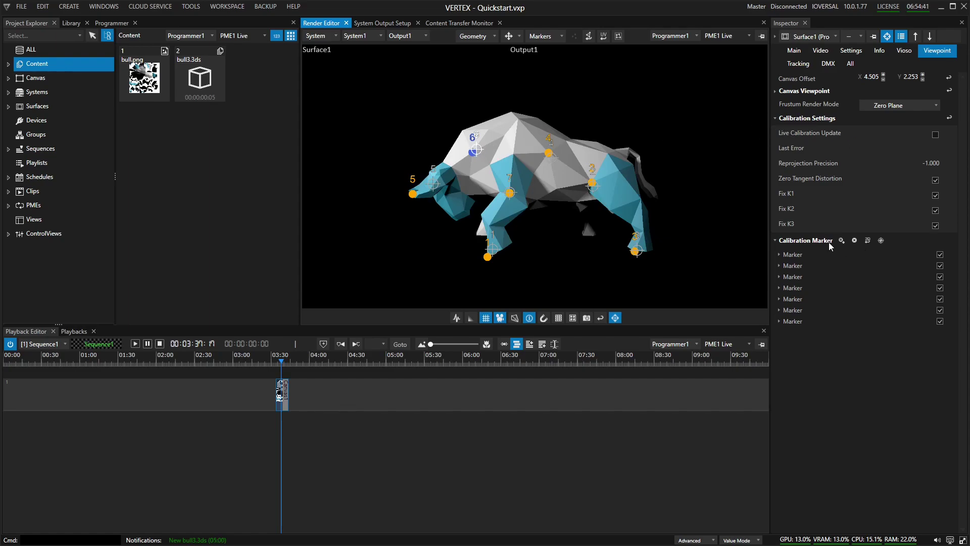
Run viewpoint calibration from the seven markers, then recalibrate after selecting marker 7, reaching precision 12.220
left_click(879, 243)
left_click(882, 242)
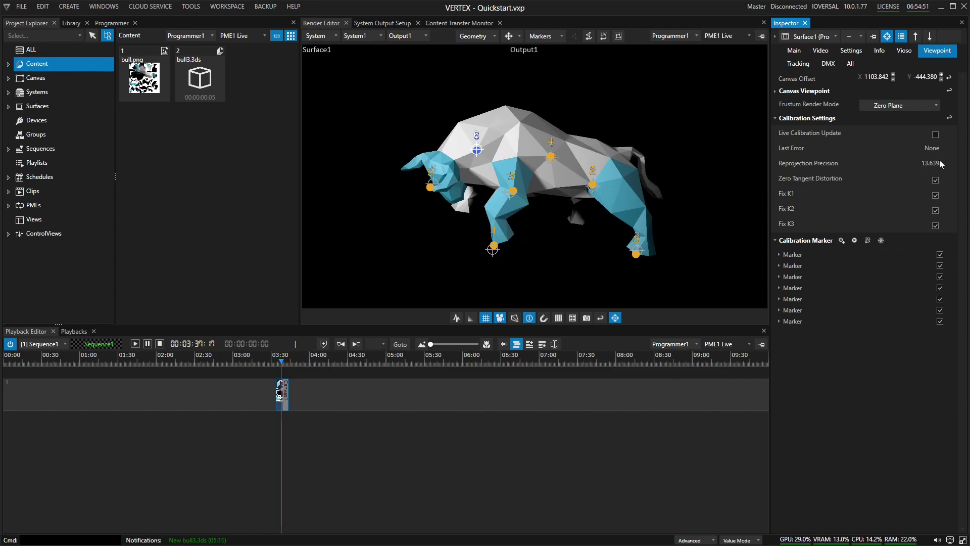
left_click(513, 192)
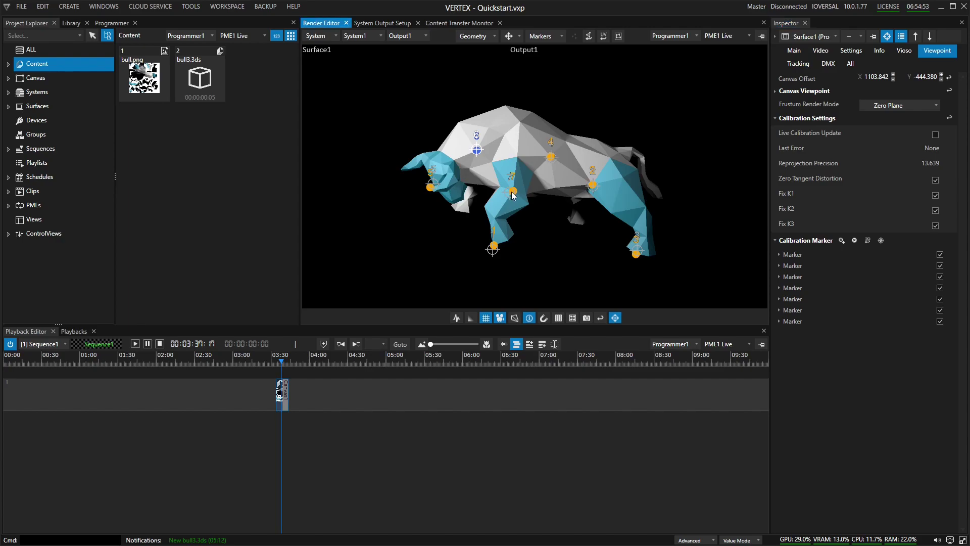
left_click(881, 241)
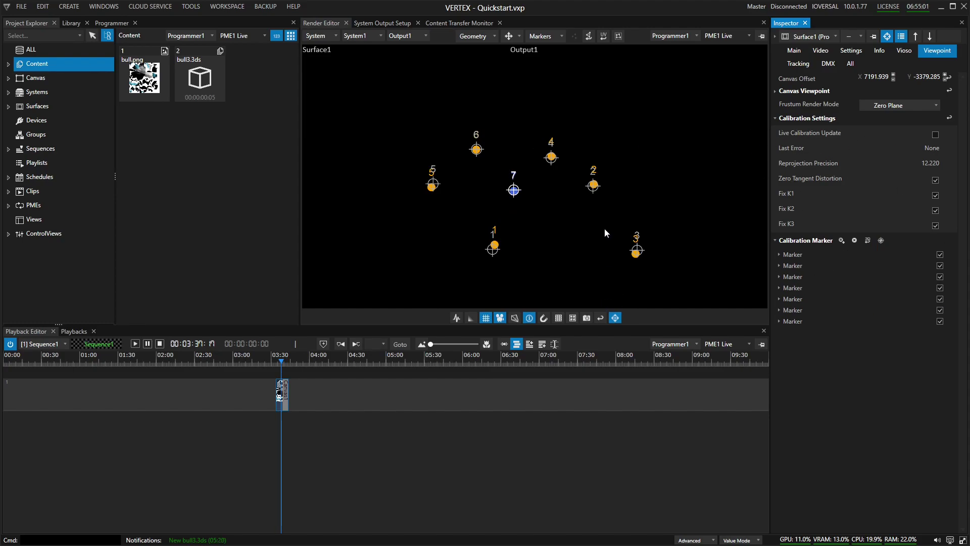
left_click(633, 222)
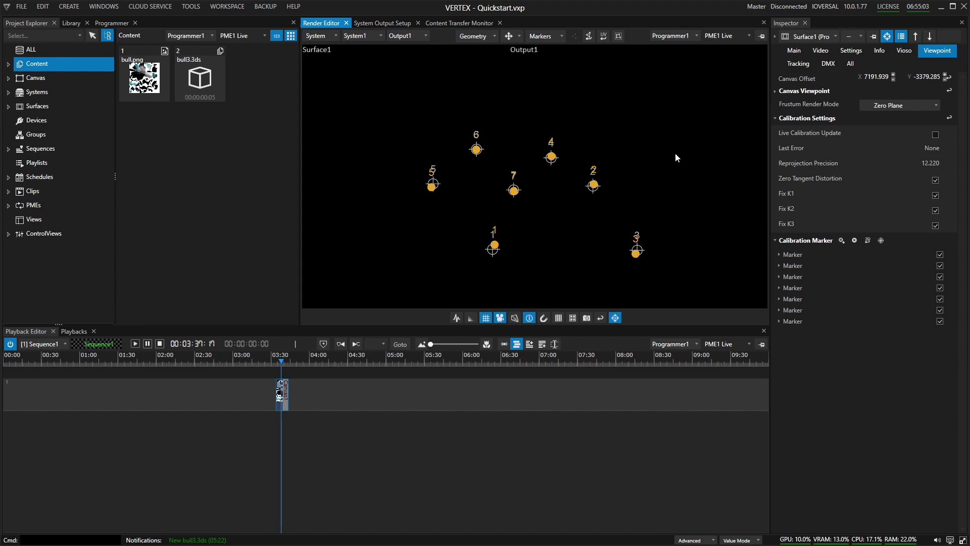